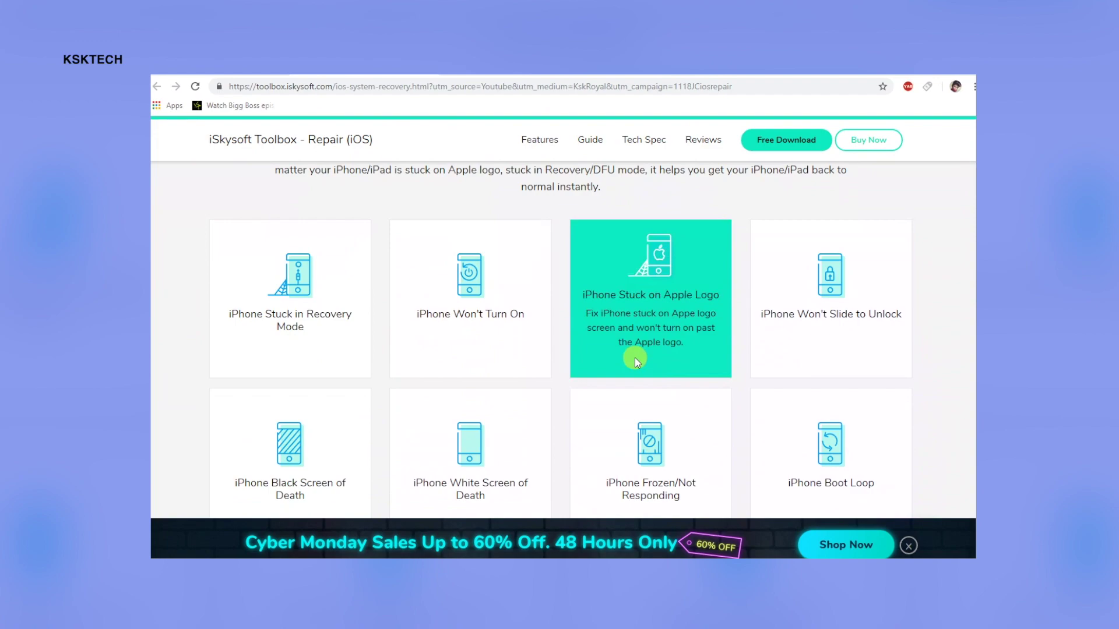
- Switch the Repair (iOS) product page to Windows and start the free download
scroll(627, 355, "up", 1)
scroll(782, 375, "down", 20)
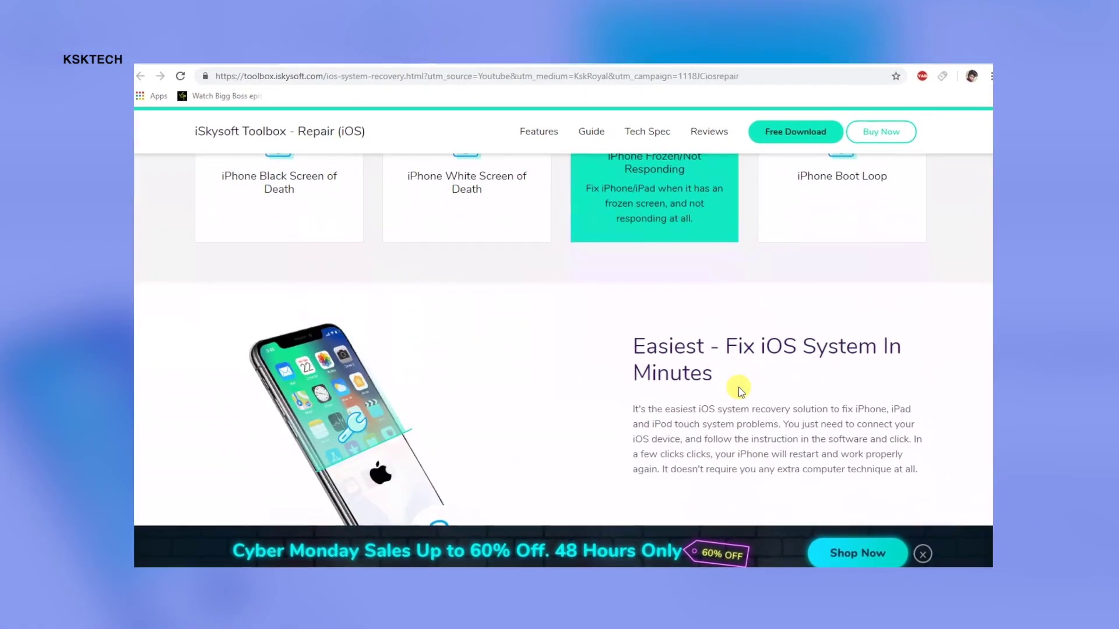
scroll(743, 389, "up", 20)
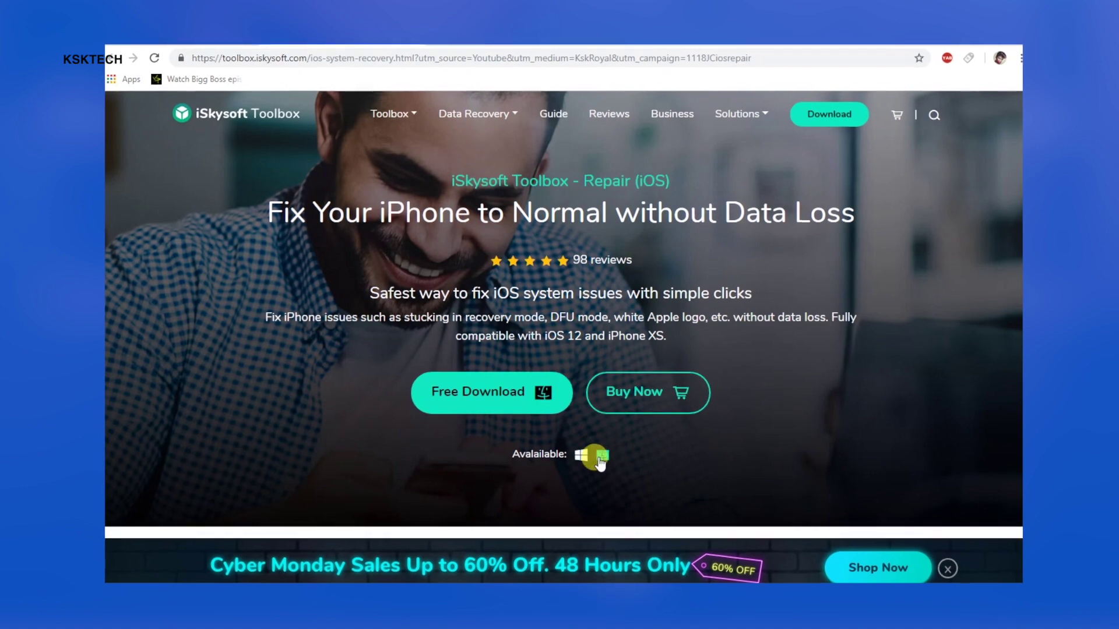
left_click(581, 455)
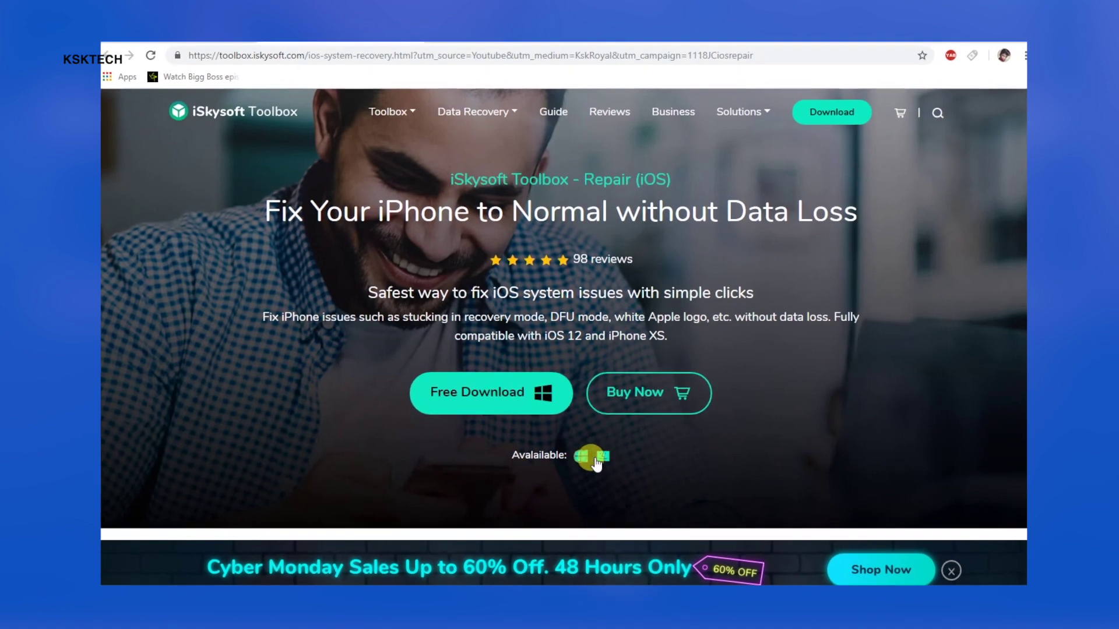
left_click(498, 408)
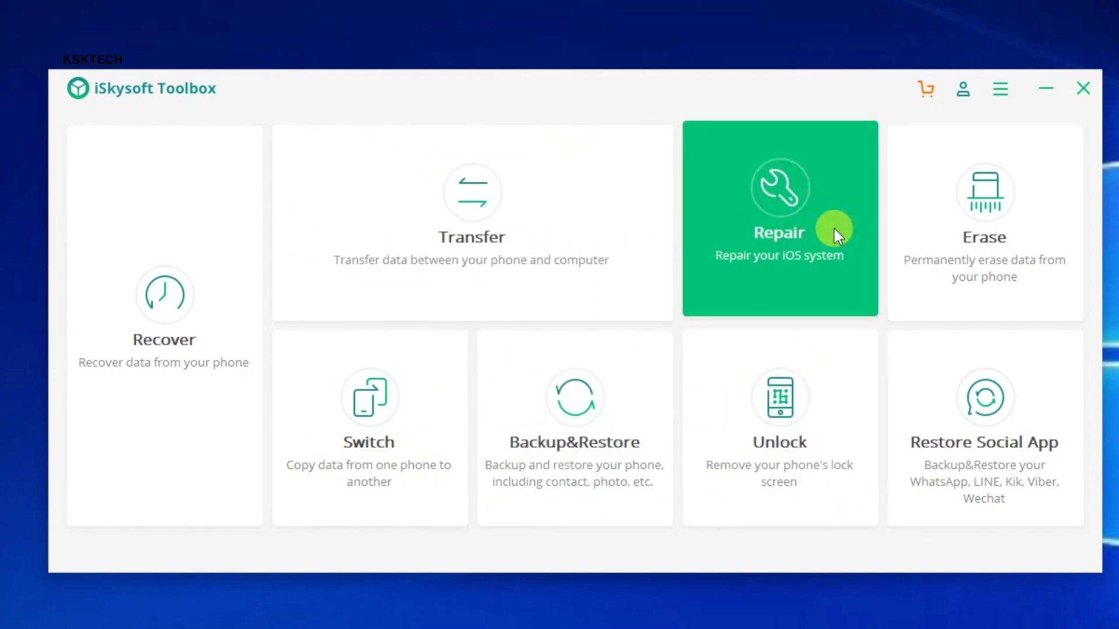
- Open the Repair module from the Toolbox home screen
left_click(805, 235)
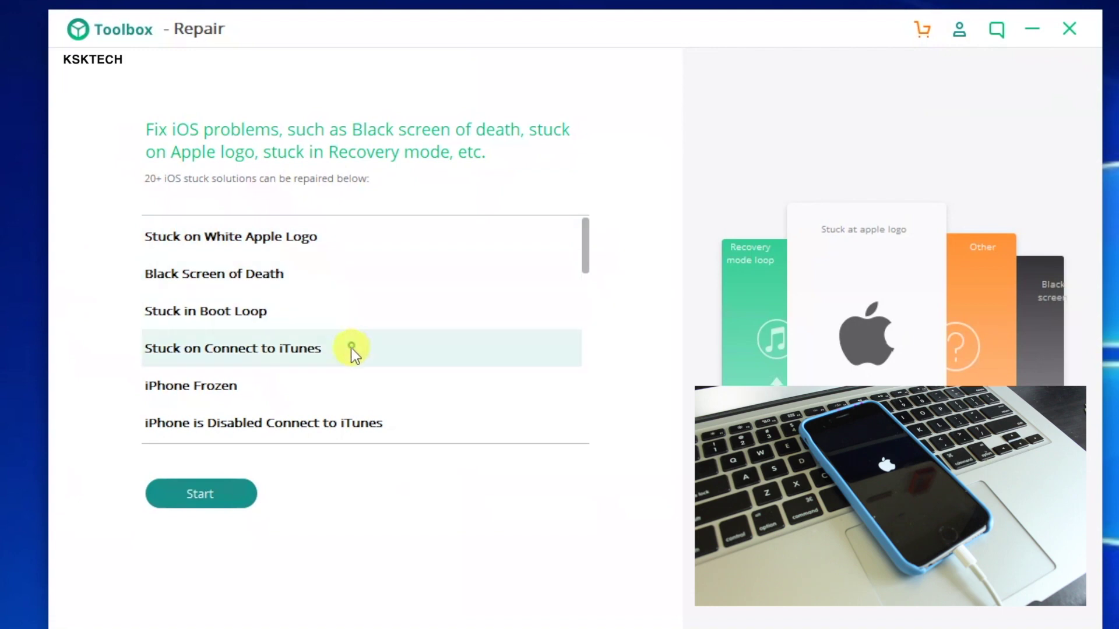
- Try the 'iPhone is Disabled Connect to iTunes' and 'iPhone Keeps Restarting' issue entries
scroll(329, 401, "down", 1)
left_click(271, 316)
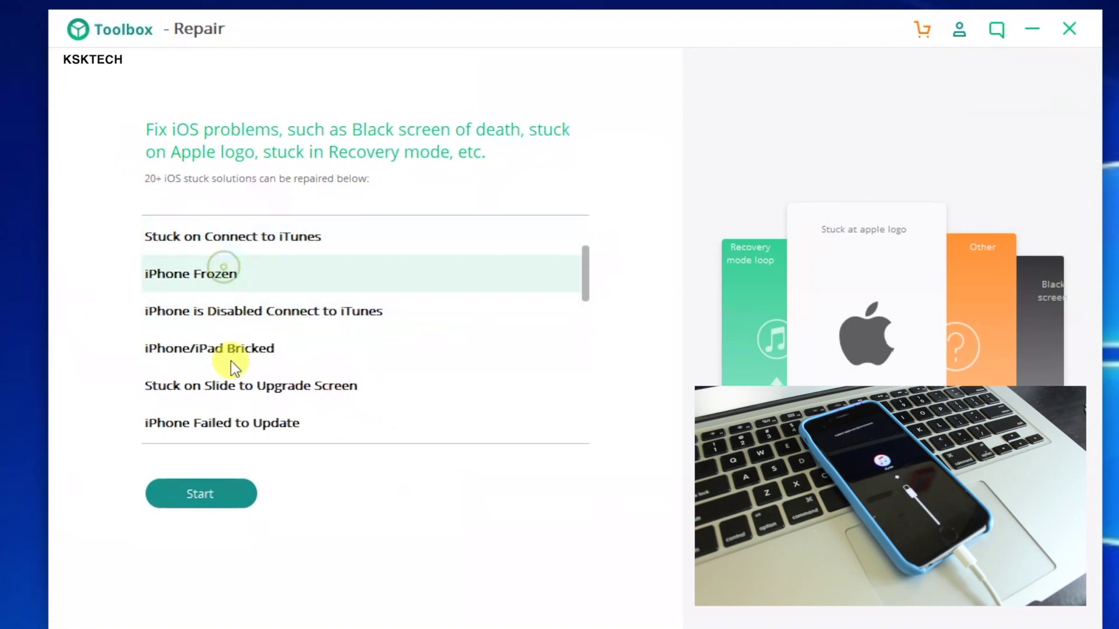
scroll(257, 415, "down", 2)
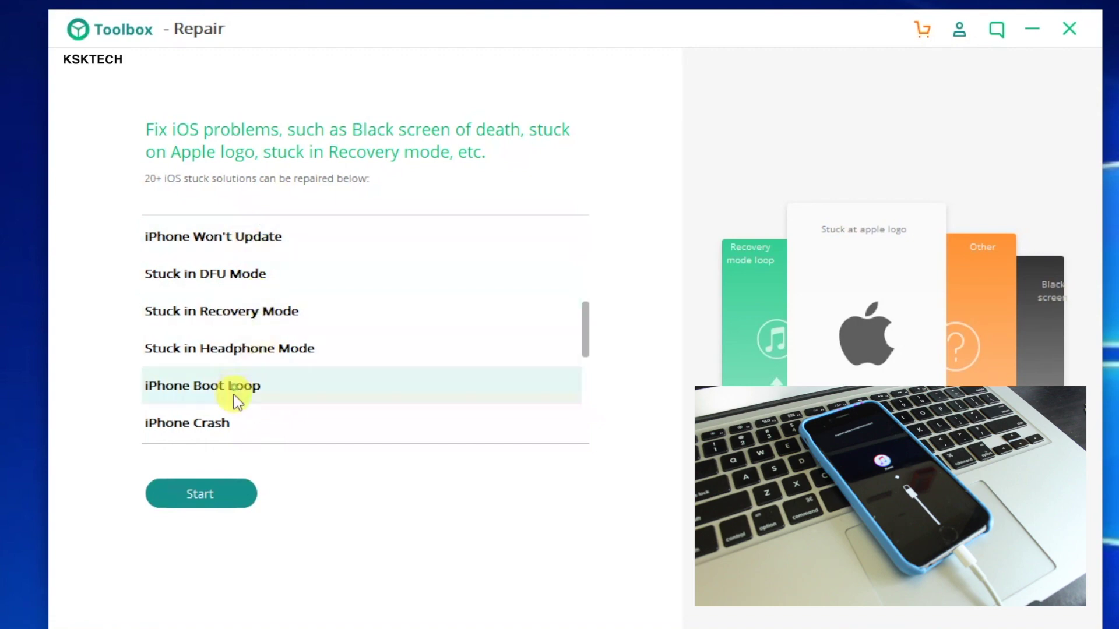
scroll(230, 418, "down", 2)
left_click(246, 279)
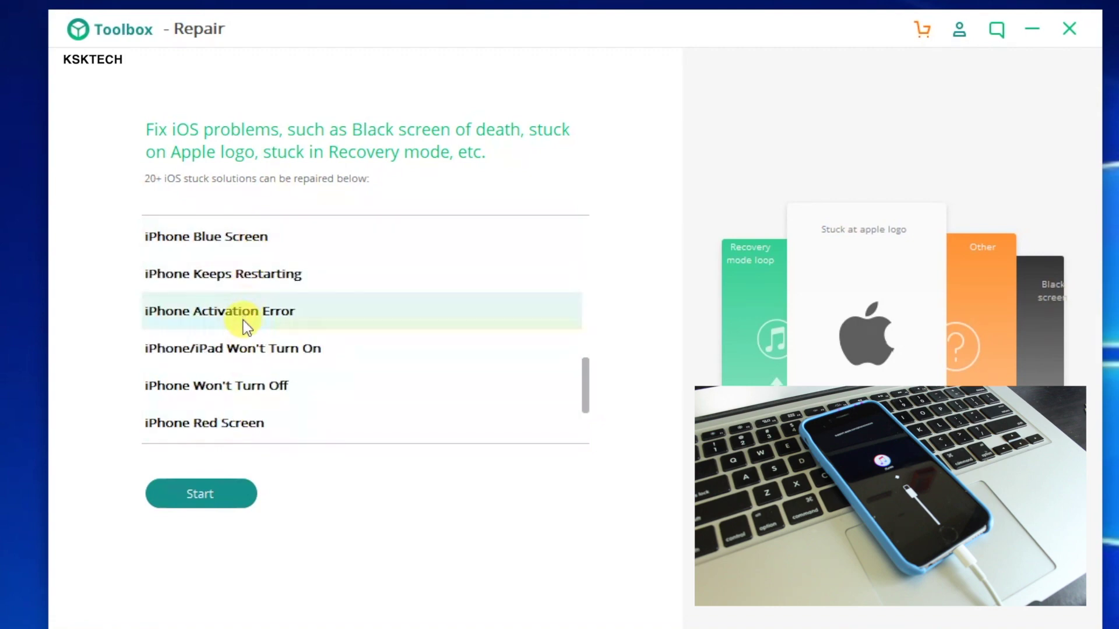
- Select 'Stuck in Recovery Mode' from the issue list
scroll(244, 417, "down", 1)
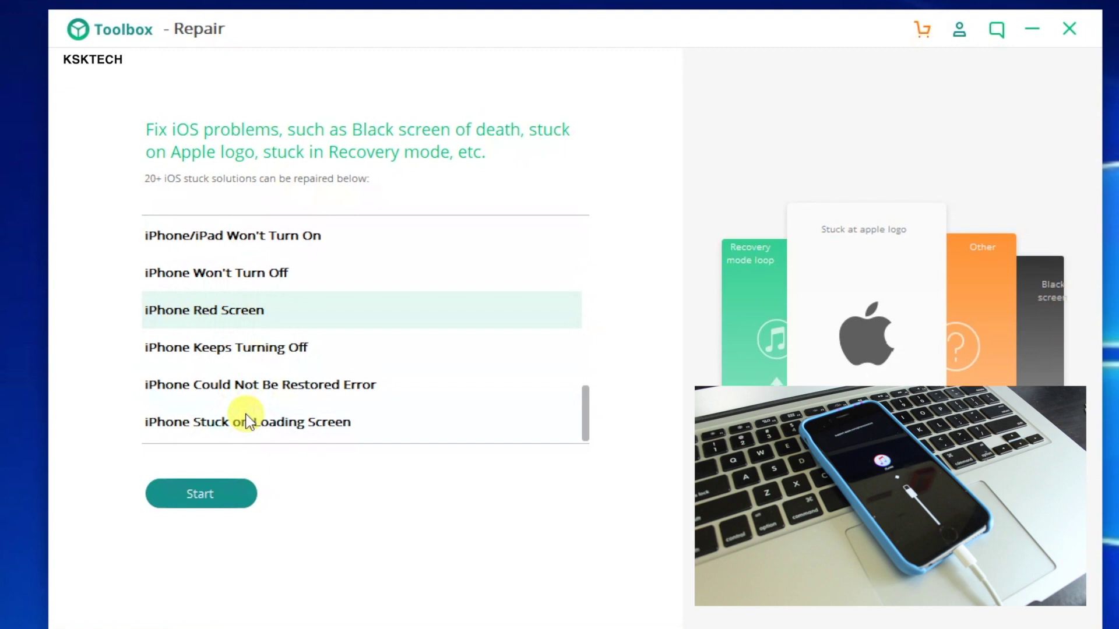
scroll(260, 330, "up", 4)
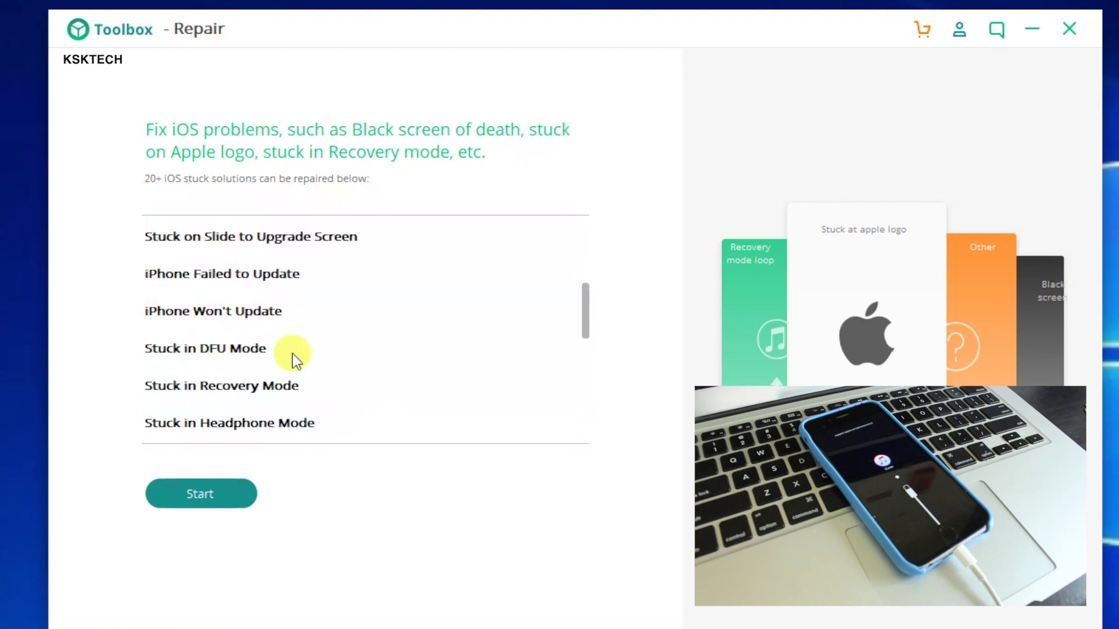
scroll(332, 365, "up", 3)
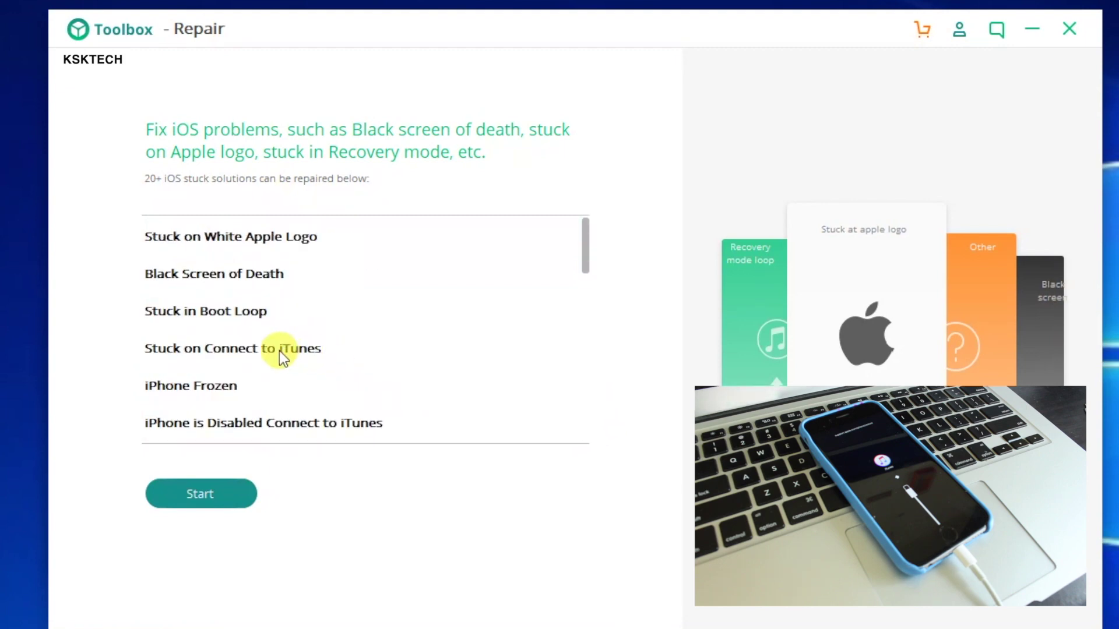
scroll(278, 350, "down", 5)
left_click(191, 305)
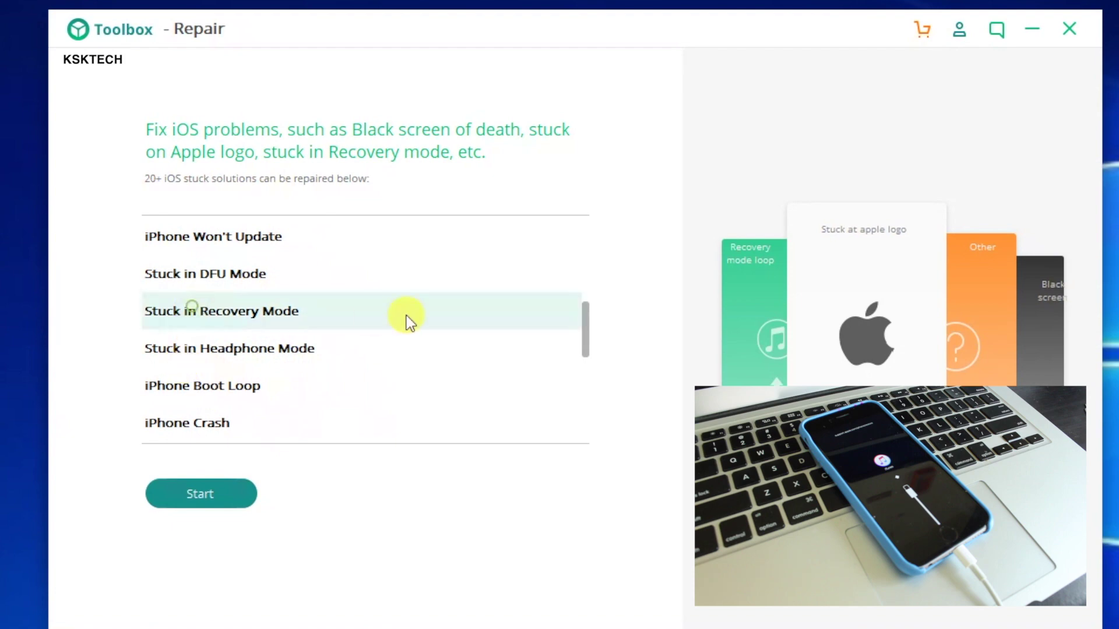
- Start the repair, accept the detected iPhone 6 details, and begin the DFU mode steps
left_click(229, 490)
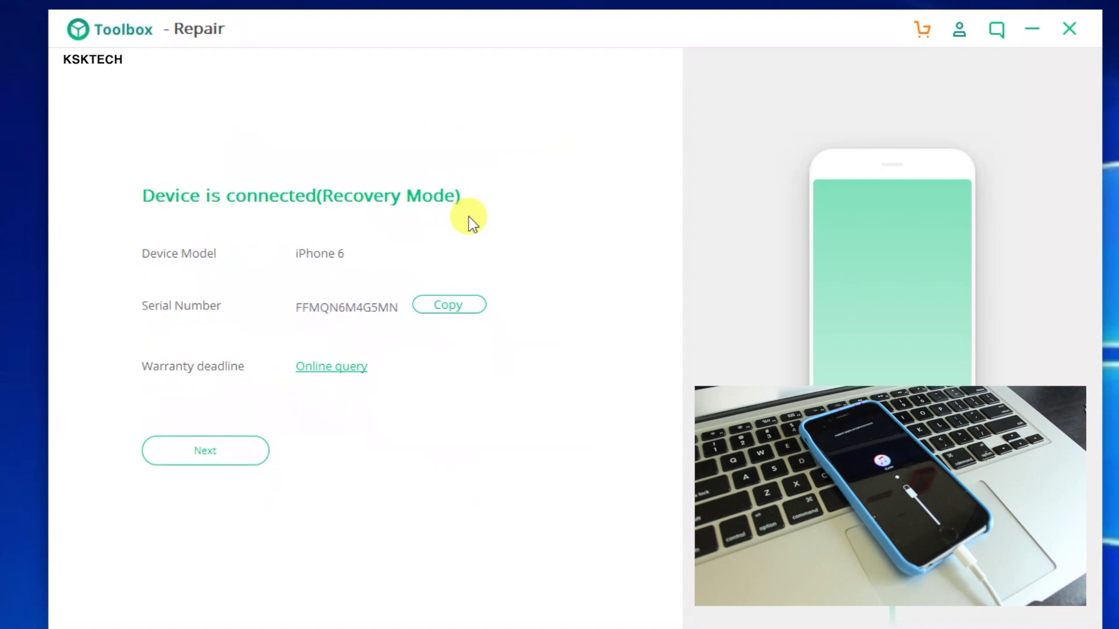
left_click(215, 457)
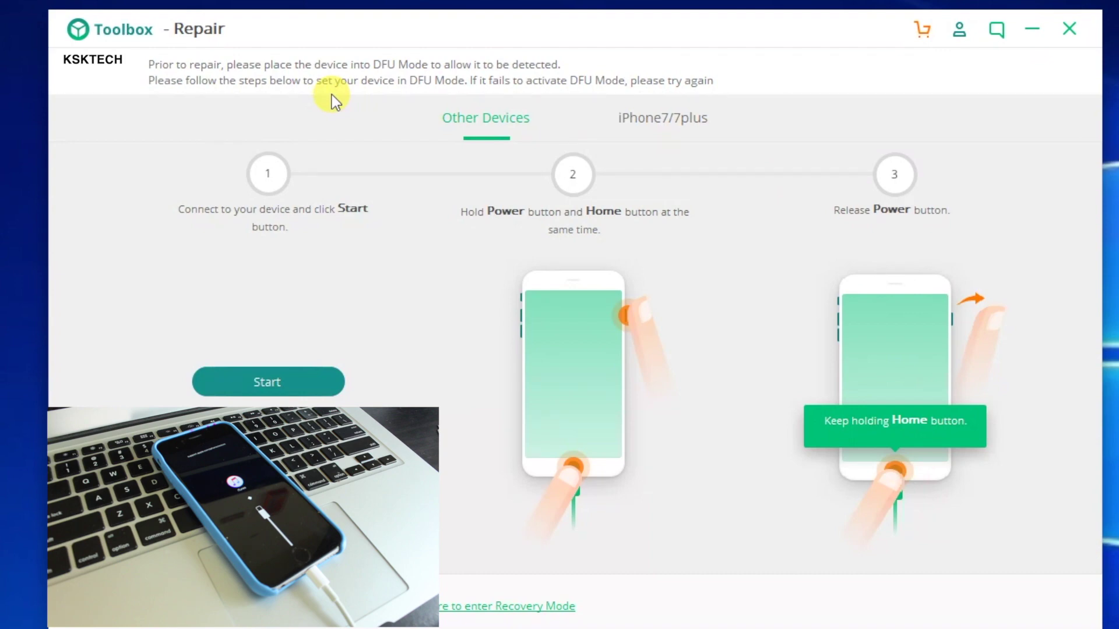
left_click(260, 372)
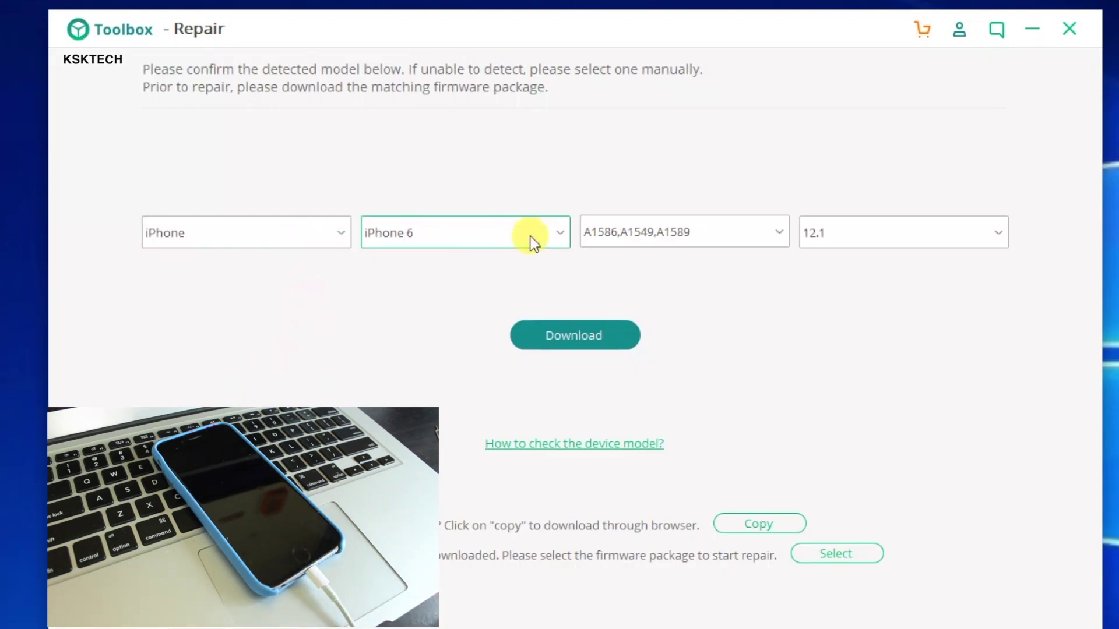
- Choose model A1586,A1549,A1589 and firmware version 12.1 for the iPhone 6
left_click(705, 239)
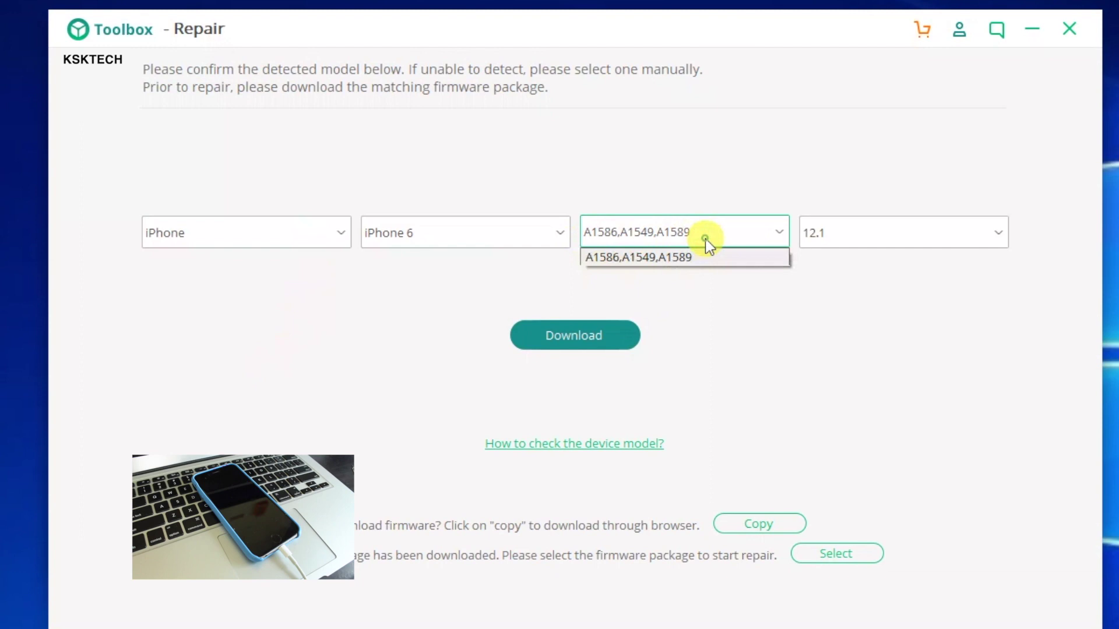
left_click(668, 257)
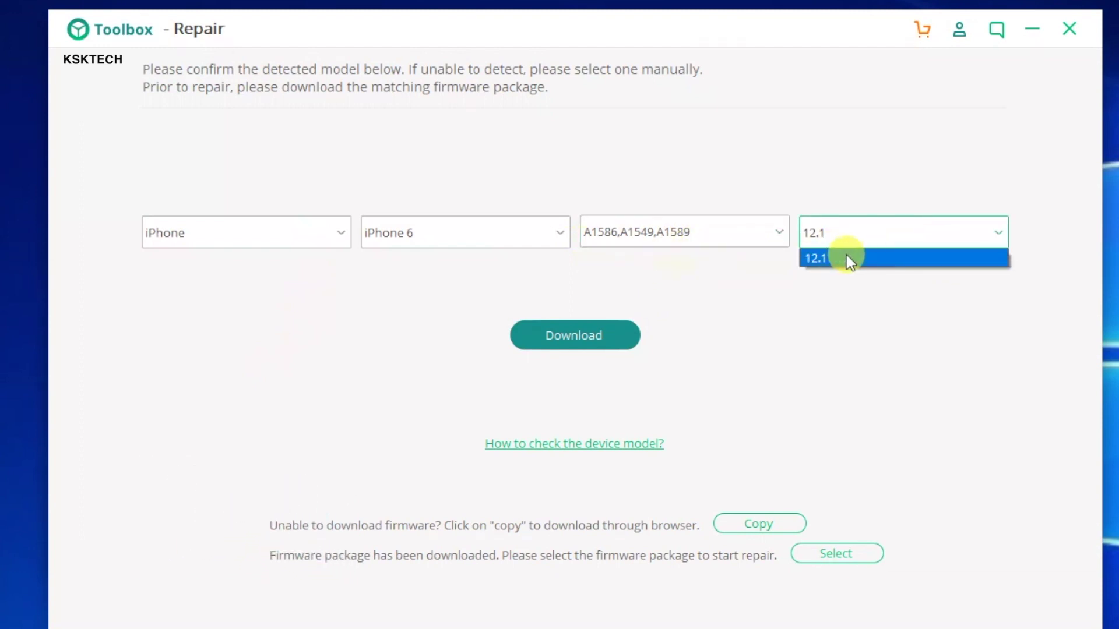
left_click(845, 256)
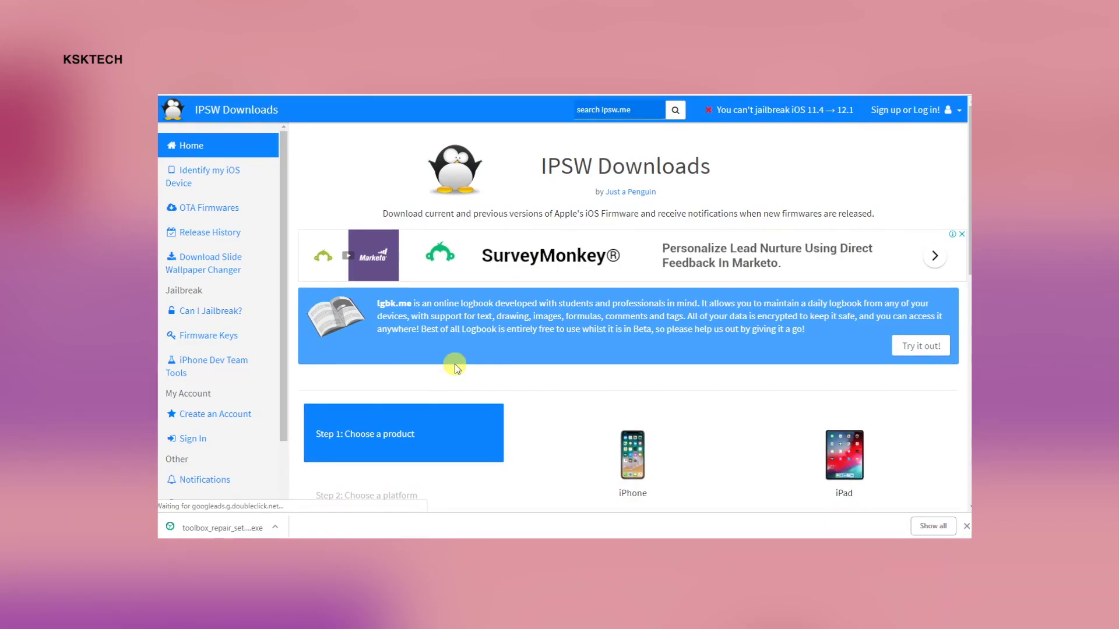
- On ipsw.me, choose iPhone, then iPhone 6 to list its firmware versions
scroll(645, 379, "down", 3)
left_click(645, 379)
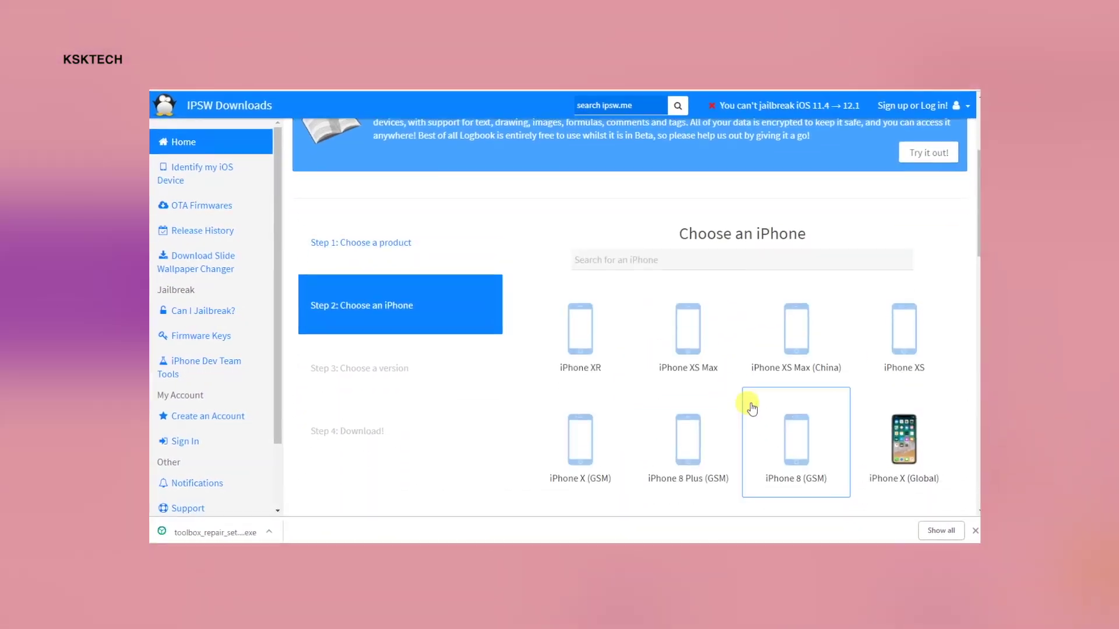
scroll(819, 454, "down", 3)
scroll(819, 454, "down", 5)
left_click(899, 374)
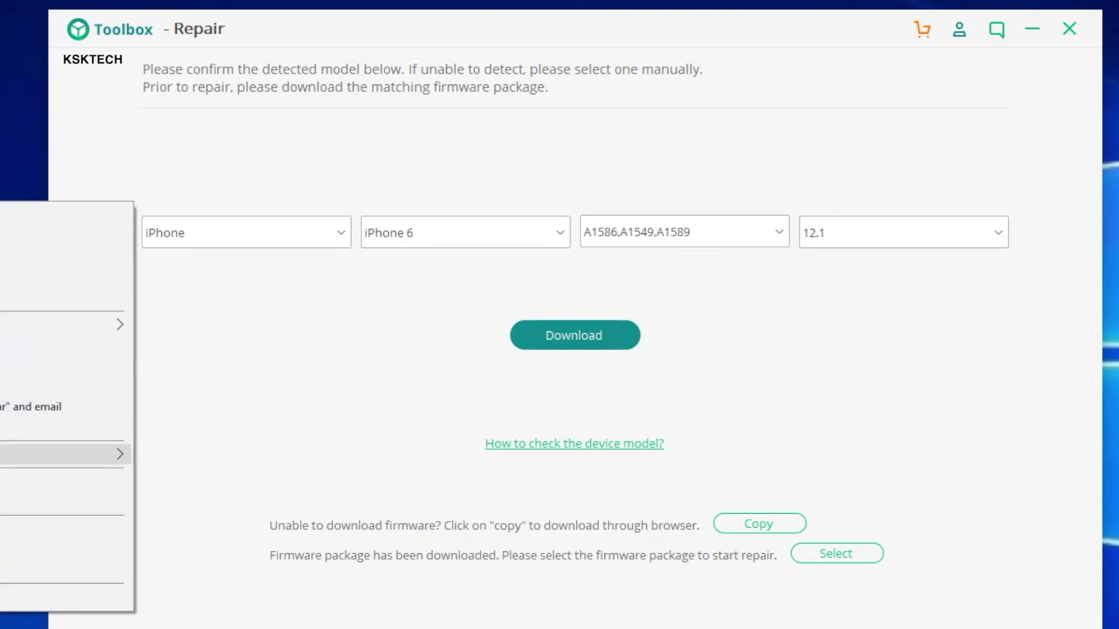
- Load the downloaded firmware package via Start Scan and run Fix Now, retaining native data
left_click(832, 562)
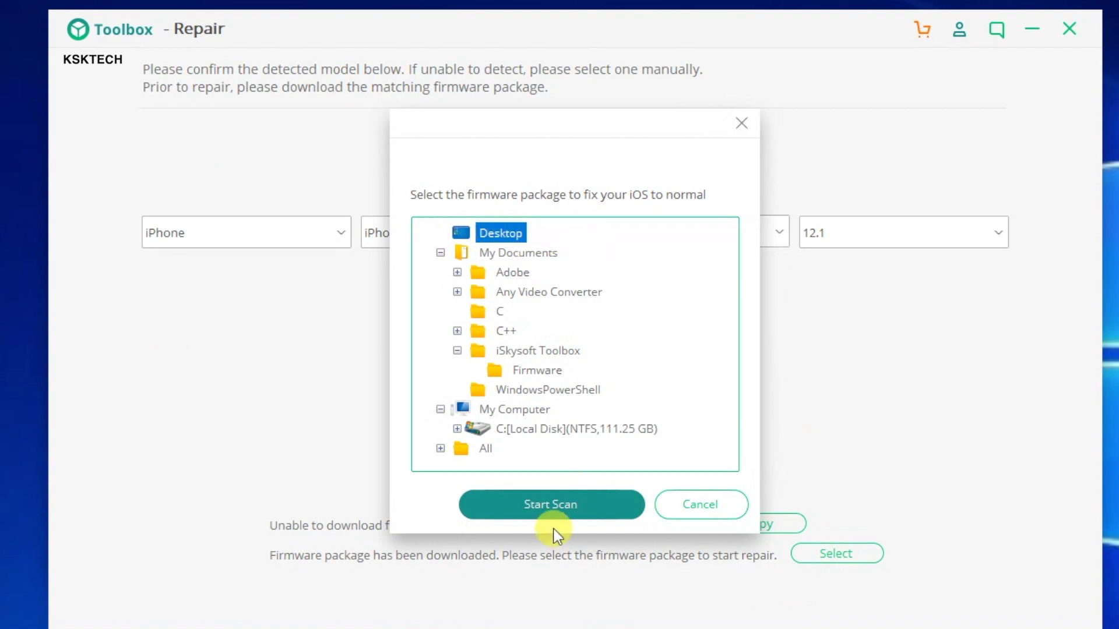
left_click(553, 511)
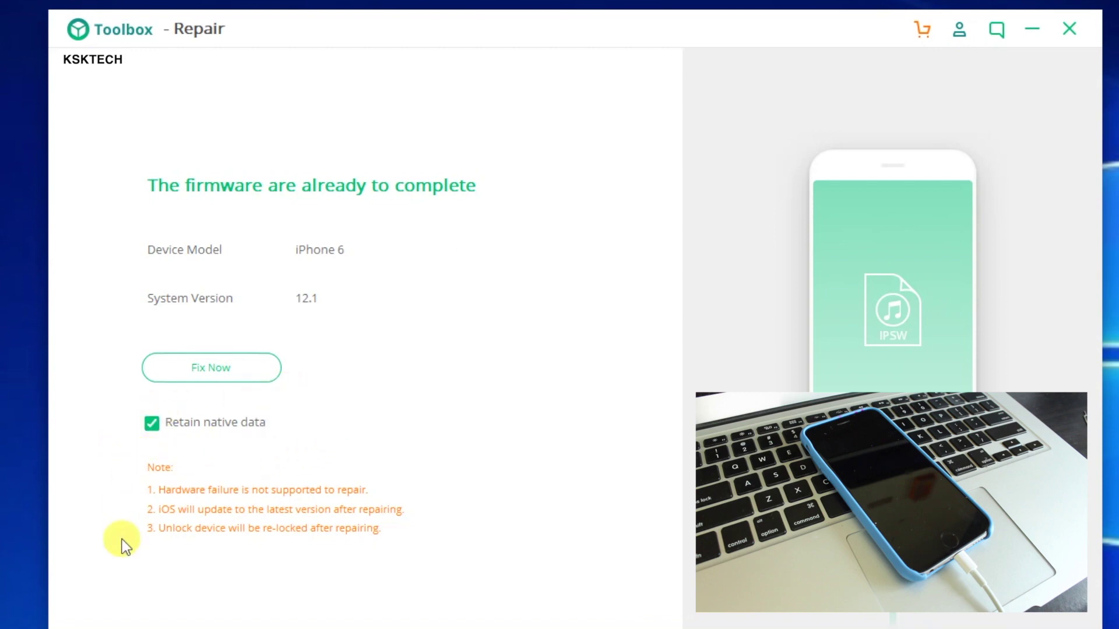
left_click(268, 375)
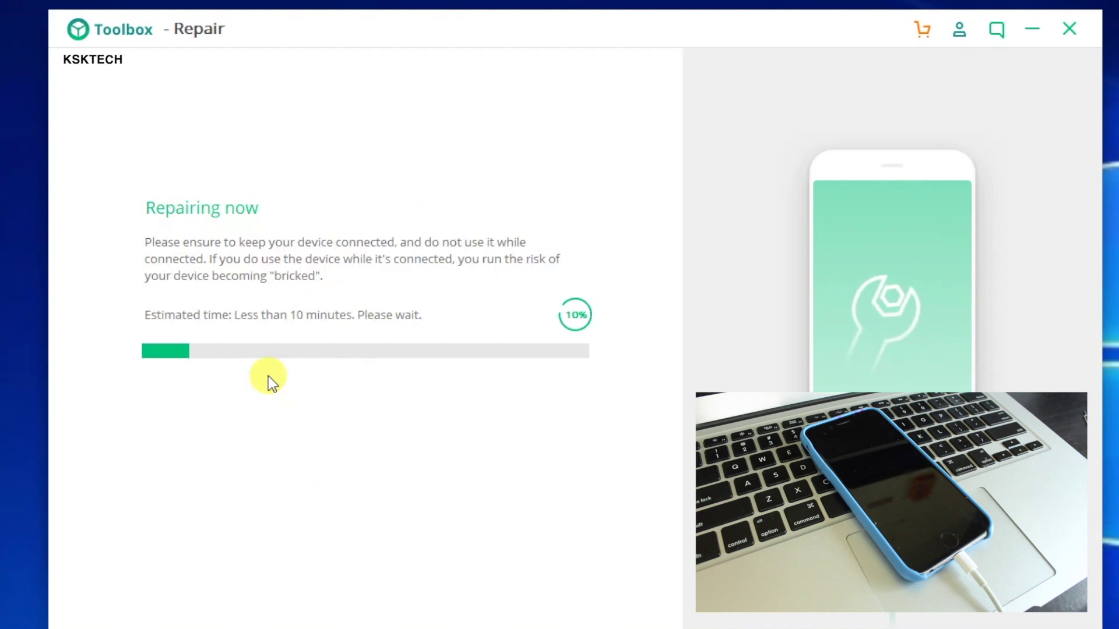